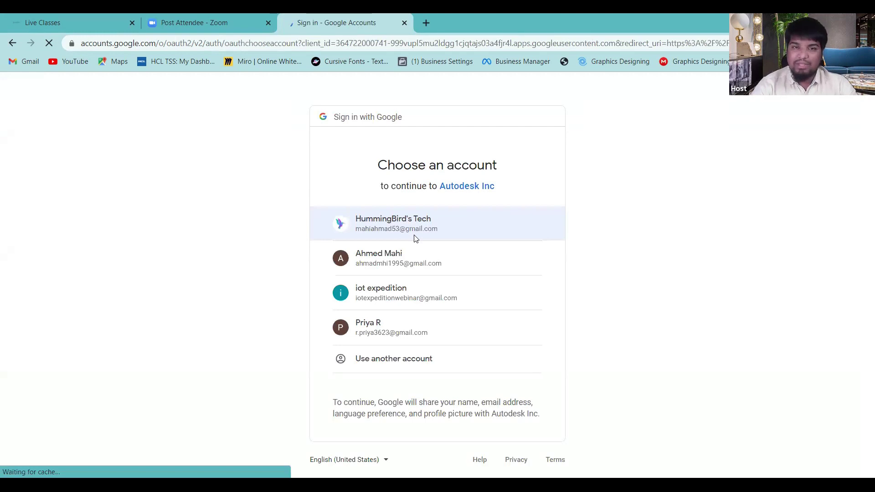
# - Sign in with the first listed Google account and open the Circuits section of the designs dashboard
pyautogui.click(415, 239)
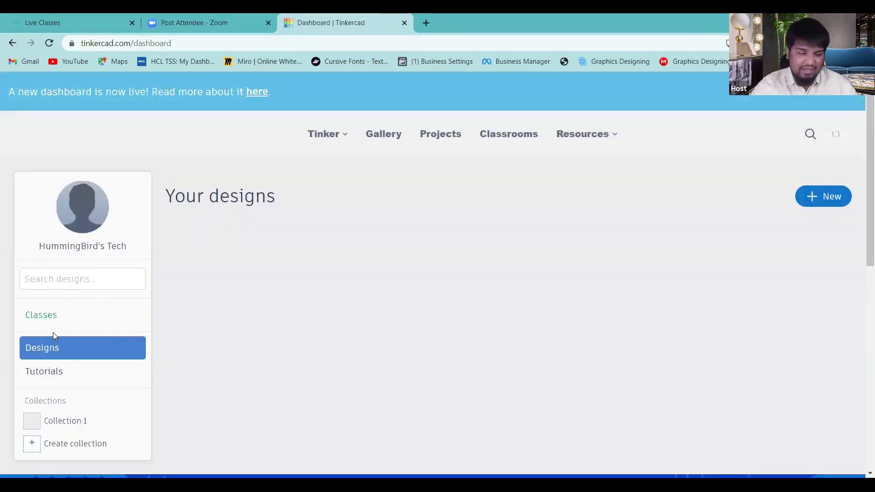
pyautogui.scroll(-2, 49, 277)
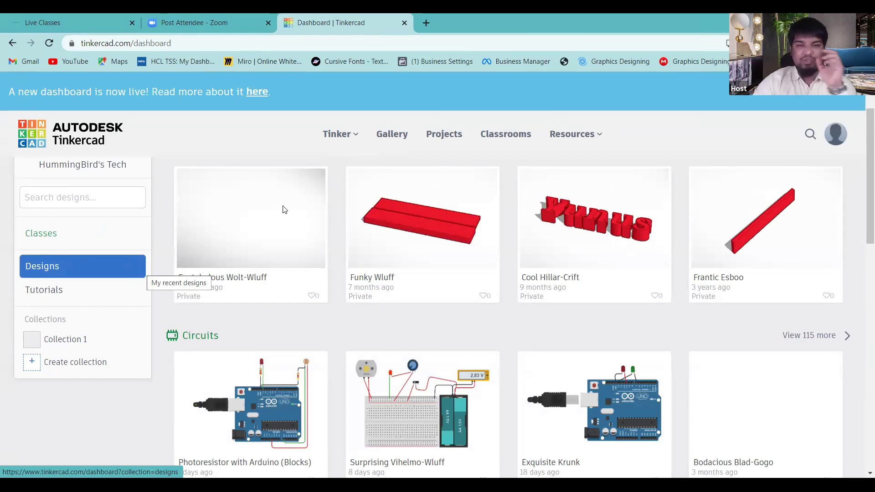
pyautogui.scroll(2, 284, 210)
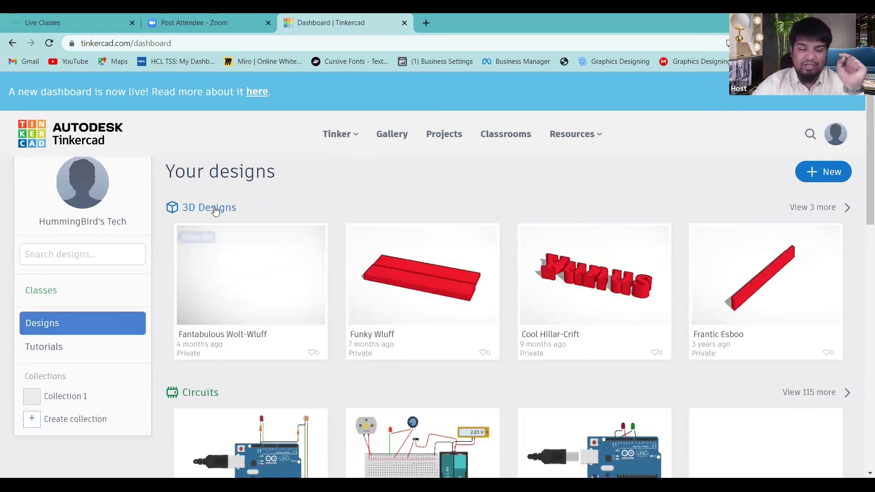
pyautogui.scroll(-3, 217, 244)
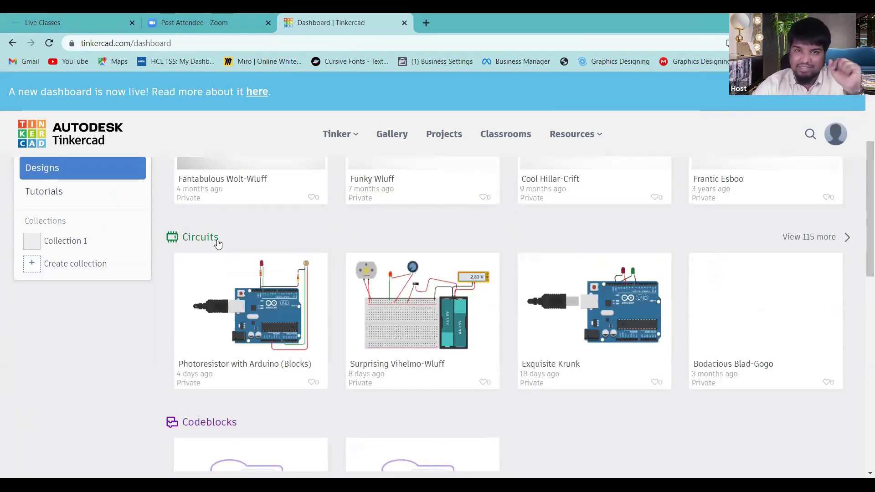
pyautogui.scroll(-4, 217, 243)
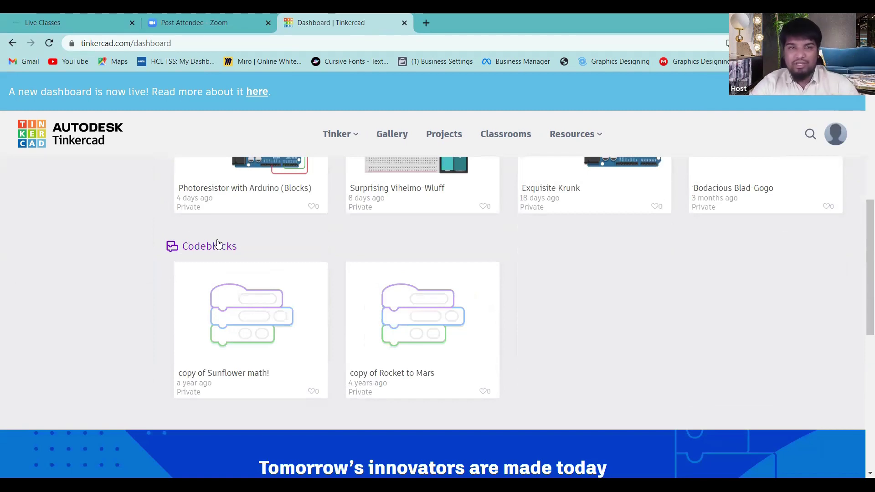
pyautogui.scroll(3, 217, 244)
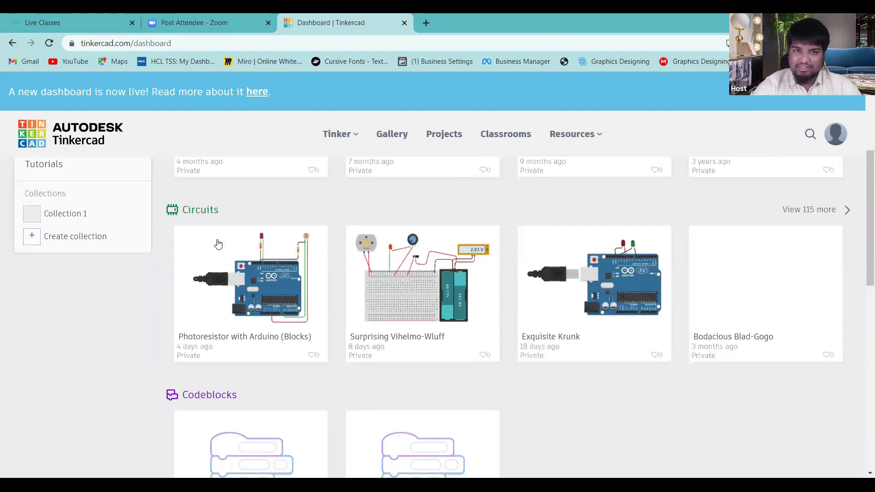
pyautogui.click(200, 210)
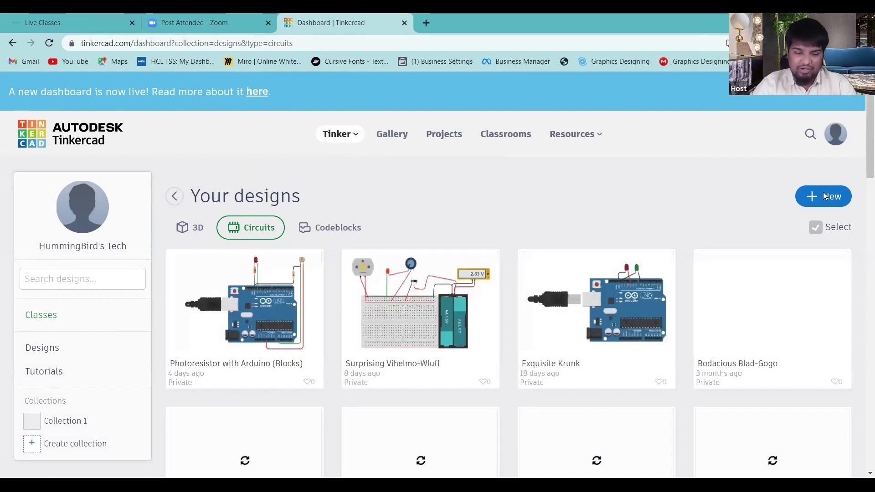
# - Create a new Circuit design from the dashboard
pyautogui.click(825, 196)
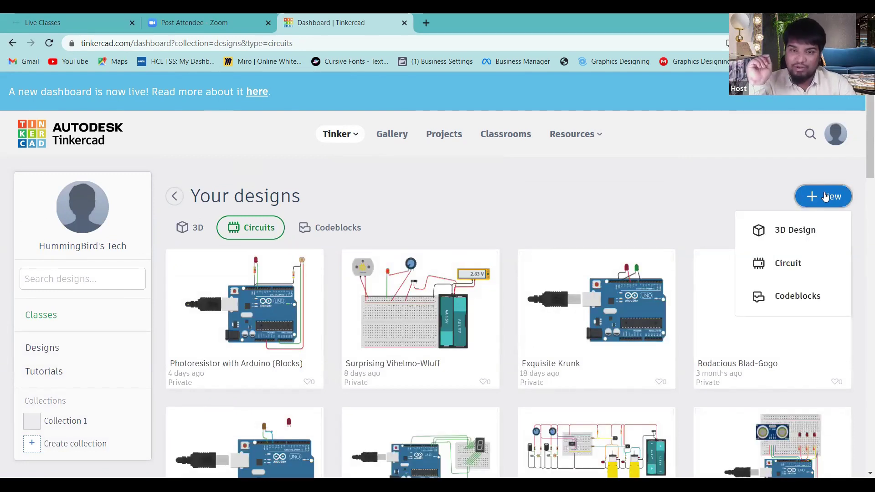
pyautogui.click(817, 241)
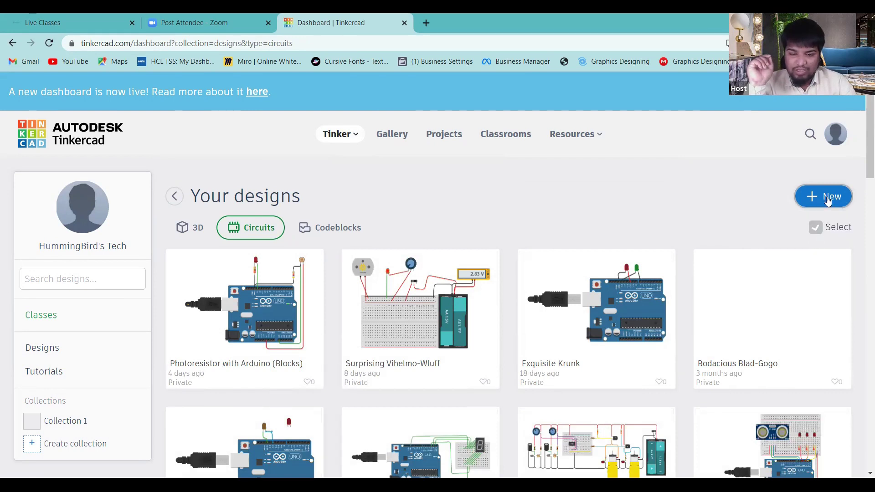
pyautogui.click(828, 201)
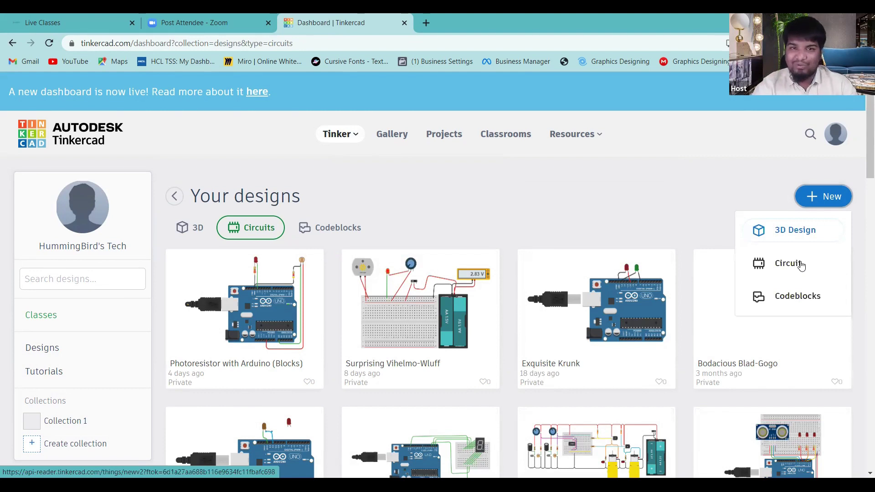
pyautogui.click(801, 265)
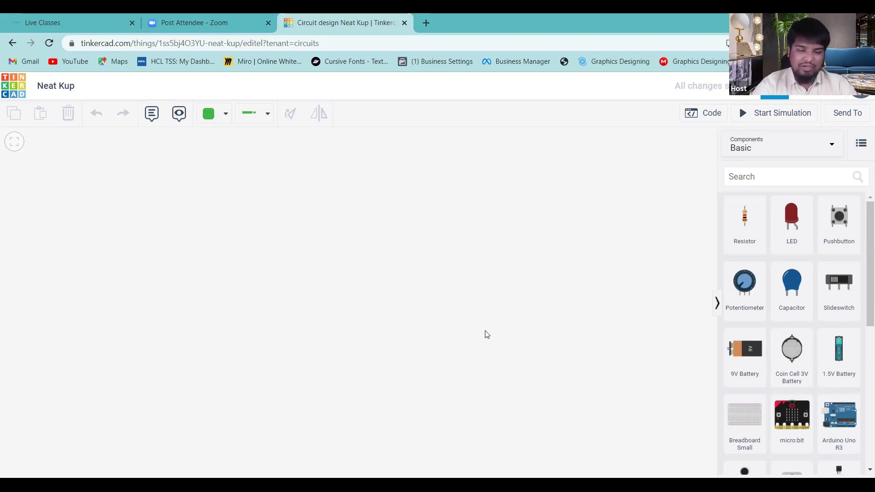
# - Rename the circuit design as "MyNew Project"
pyautogui.click(66, 87)
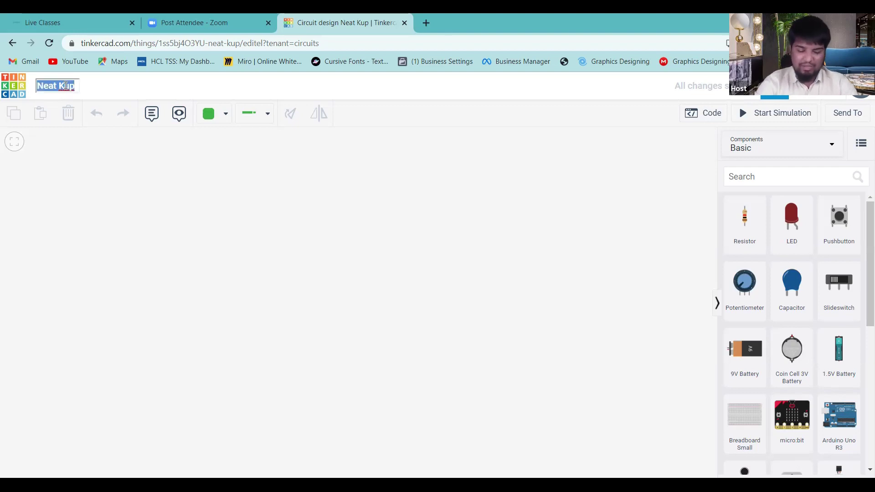
pyautogui.write('MyNew')
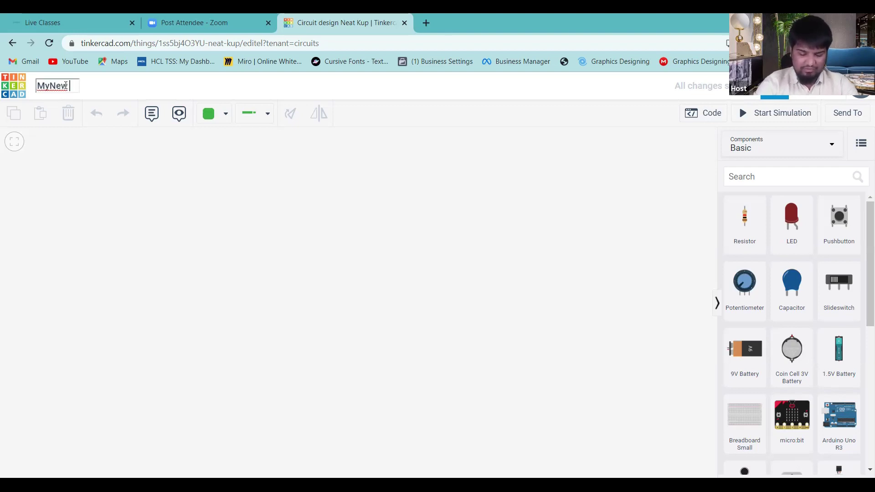
pyautogui.write(' Project')
pyautogui.press('Escape')
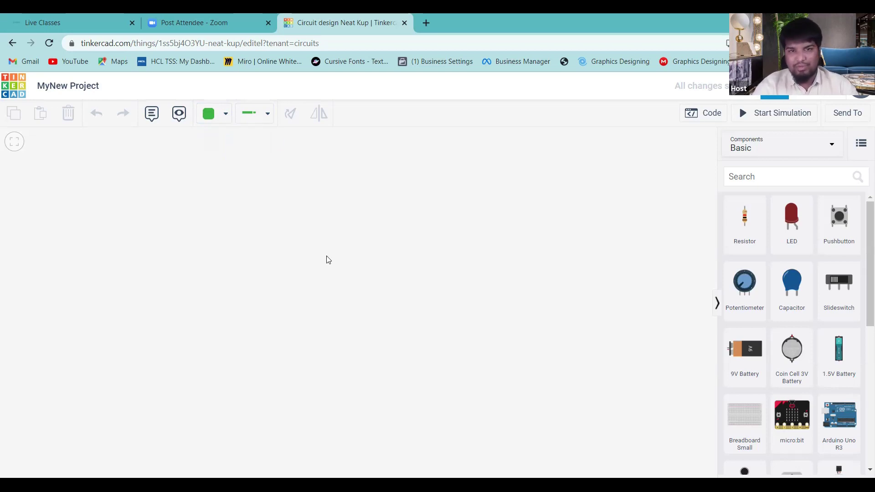
# - Look through the Basic components and the full collection of Starters in the component library
pyautogui.click(789, 146)
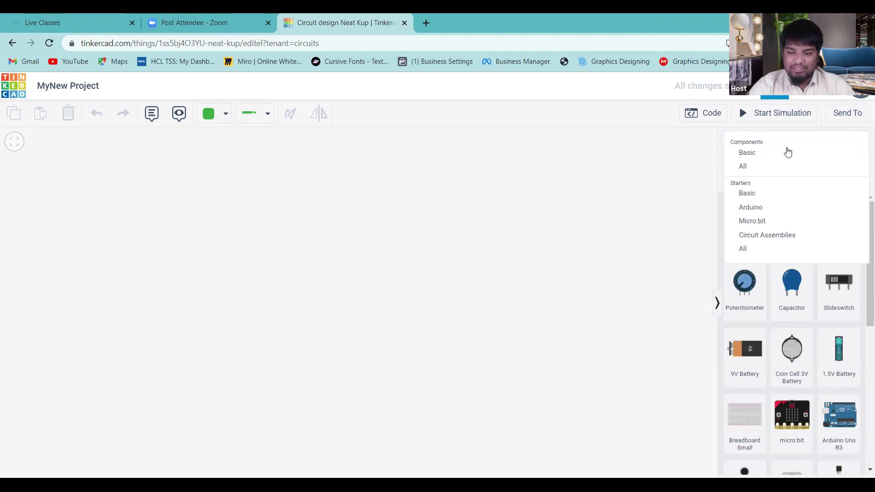
pyautogui.click(785, 154)
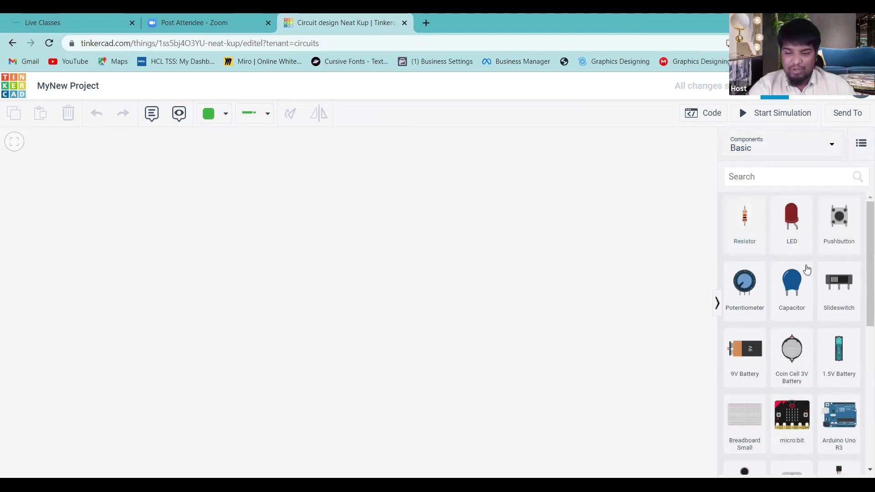
pyautogui.scroll(-2, 813, 283)
pyautogui.scroll(-3, 814, 285)
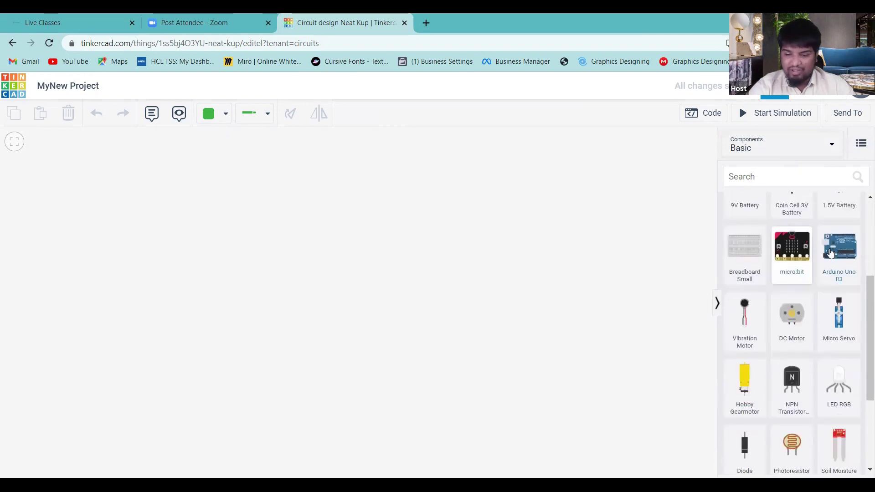
pyautogui.scroll(-1, 784, 351)
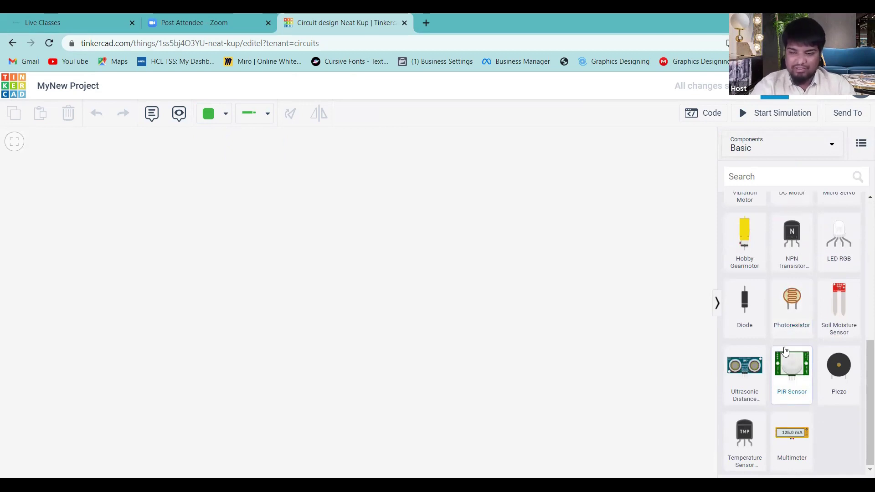
pyautogui.scroll(5, 785, 350)
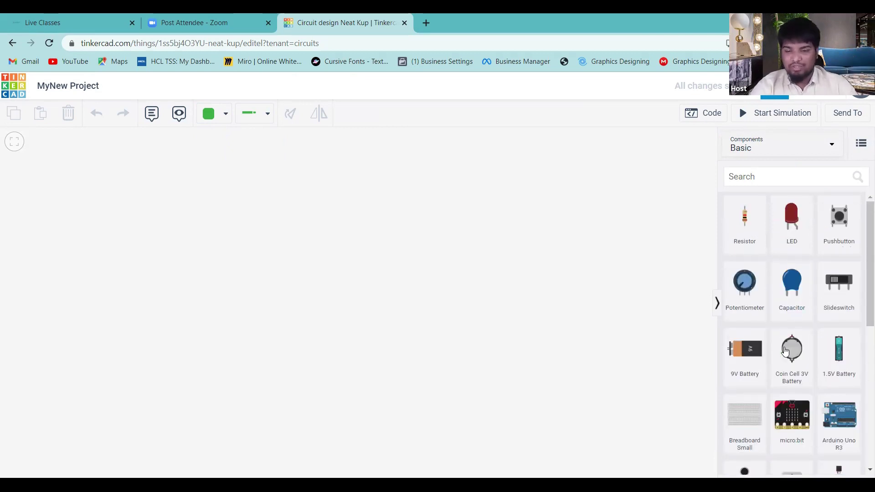
pyautogui.click(792, 142)
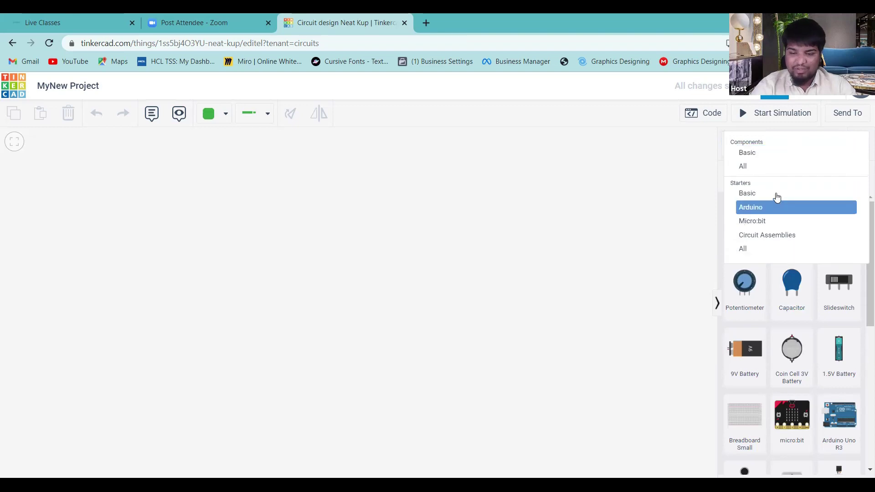
pyautogui.click(768, 249)
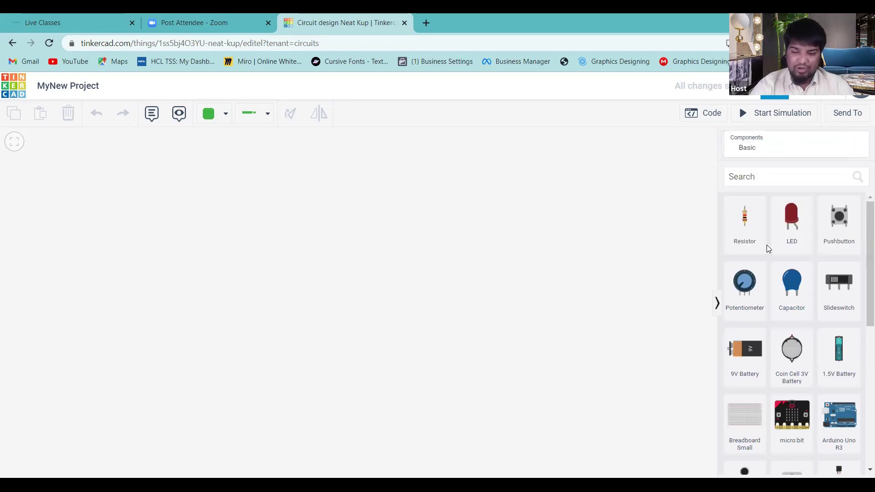
pyautogui.scroll(-15, 768, 249)
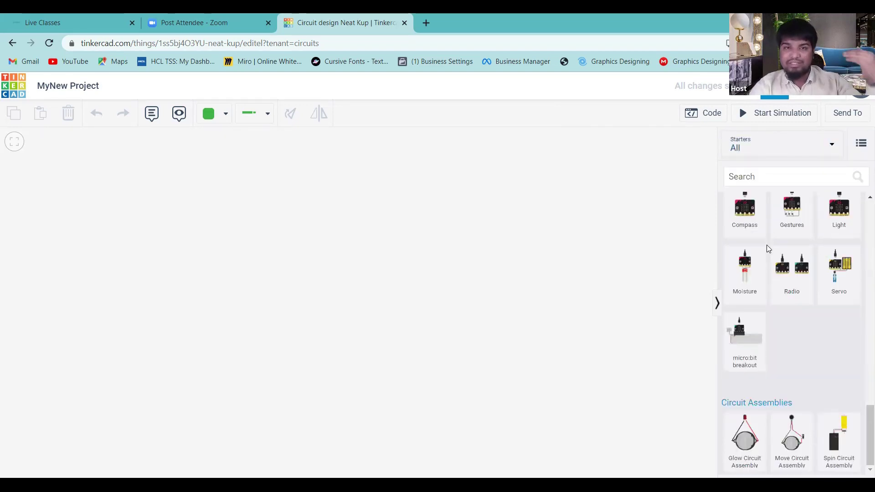
pyautogui.scroll(10, 768, 248)
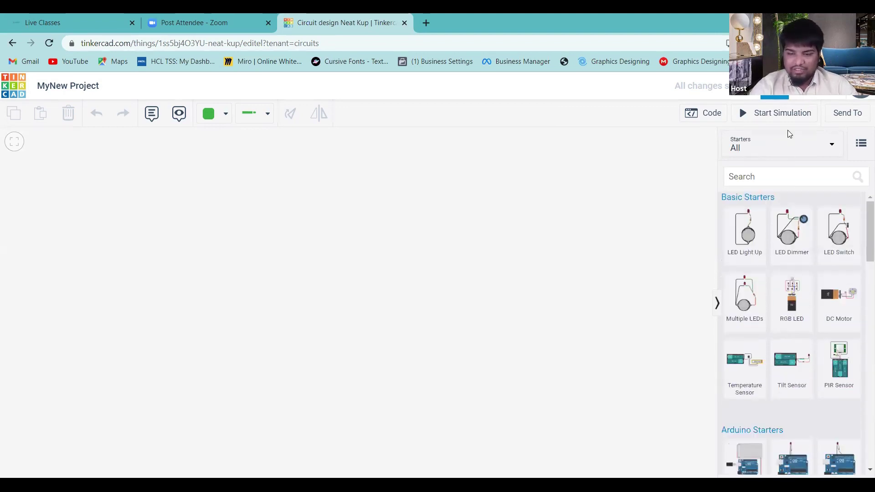
# - Place two Arduino Uno R3 boards from the Basic components, one at the canvas edge and the other in the middle
pyautogui.click(786, 142)
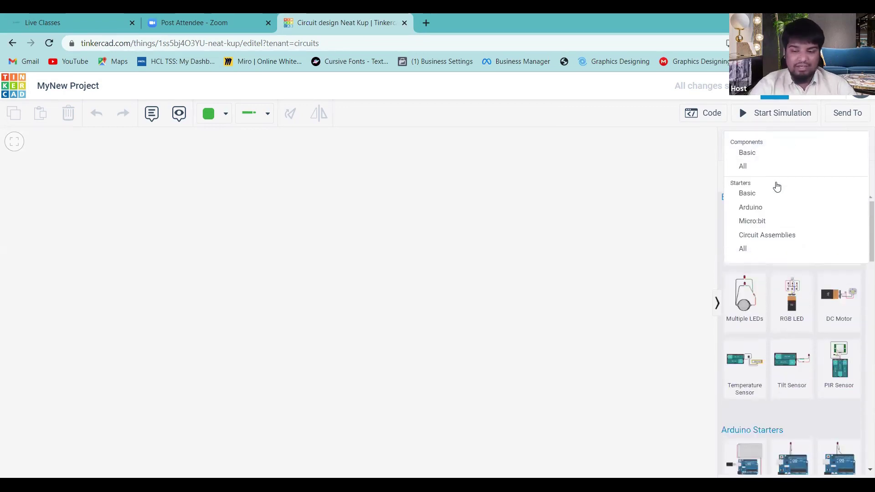
pyautogui.click(781, 153)
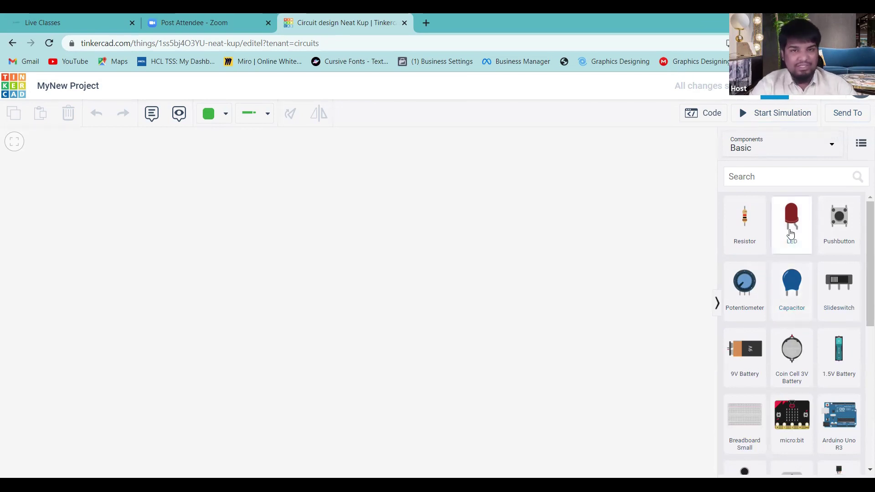
pyautogui.scroll(-2, 791, 233)
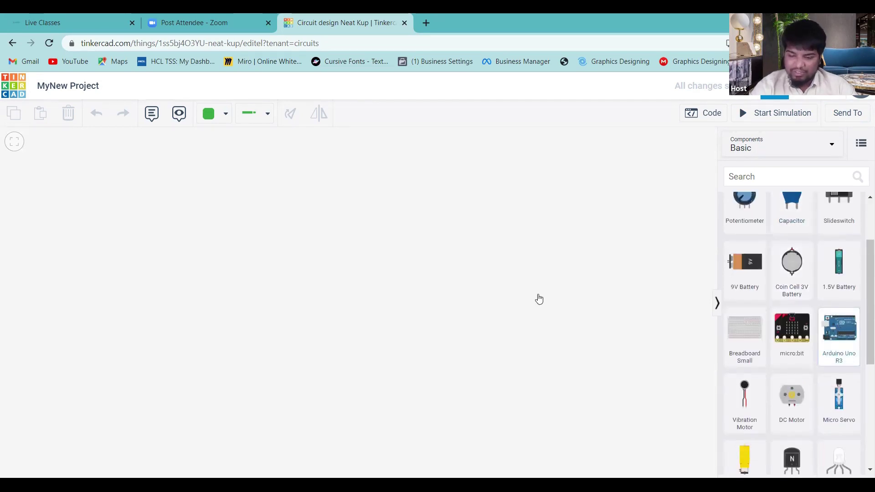
pyautogui.click(829, 336)
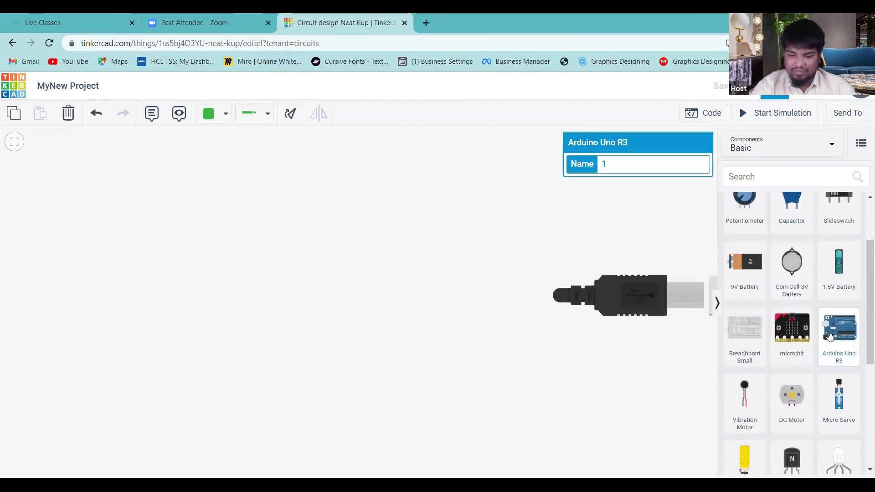
pyautogui.moveTo(829, 337); pyautogui.dragTo(610, 326)
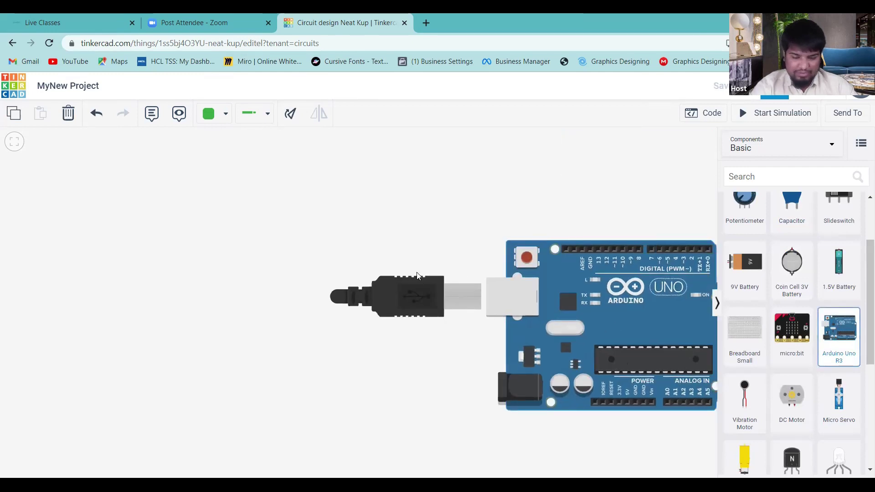
pyautogui.moveTo(417, 275); pyautogui.dragTo(193, 241)
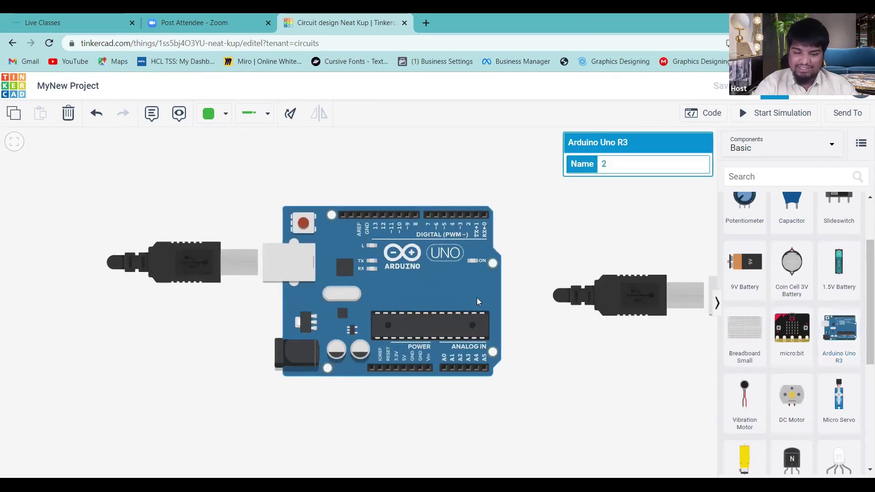
# - Delete the extra Arduino Uno R3 board at the canvas edge, accepting the loss of its code
pyautogui.click(627, 286)
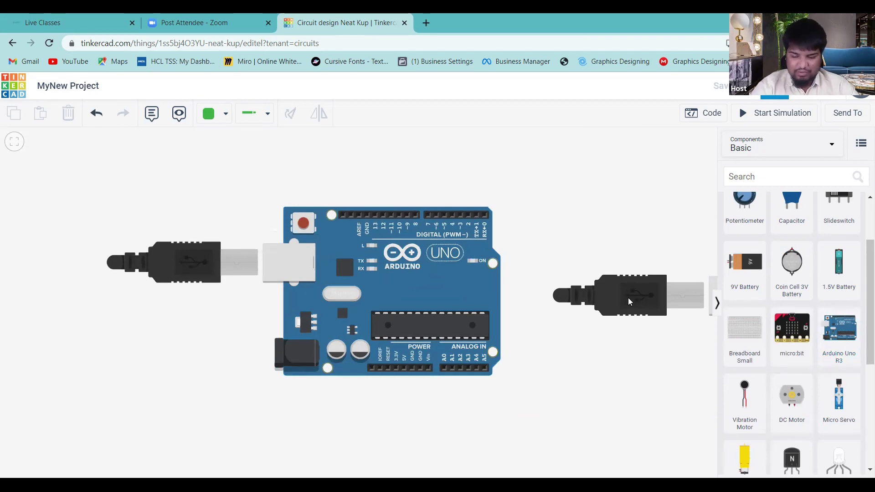
pyautogui.hscroll(5, 628, 297)
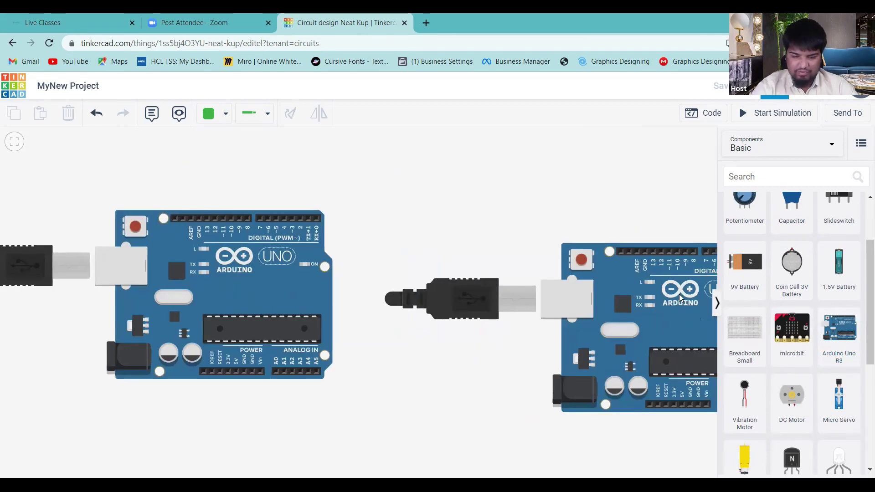
pyautogui.click(679, 297)
pyautogui.press('Delete')
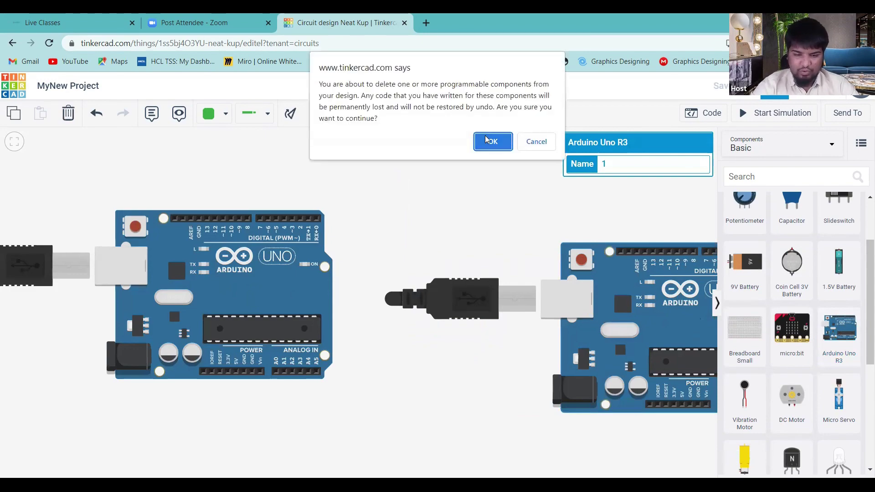
pyautogui.press('Escape')
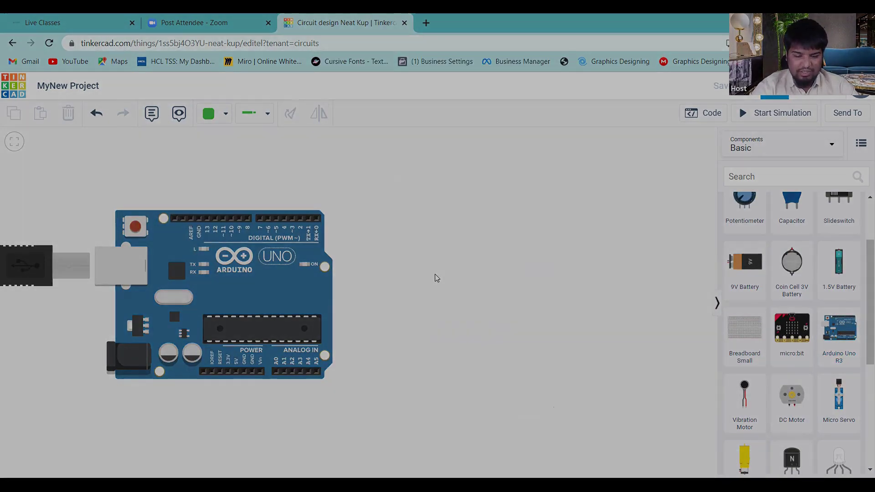